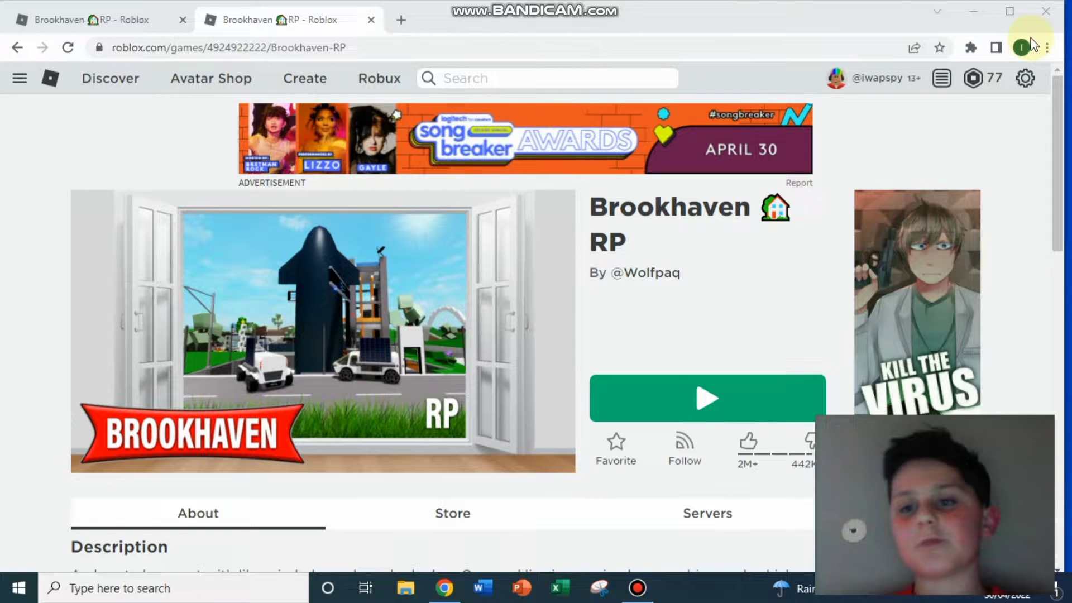
Step: Maximise the browser and go from the Brookhaven RP page to Create
left_click(1005, 12)
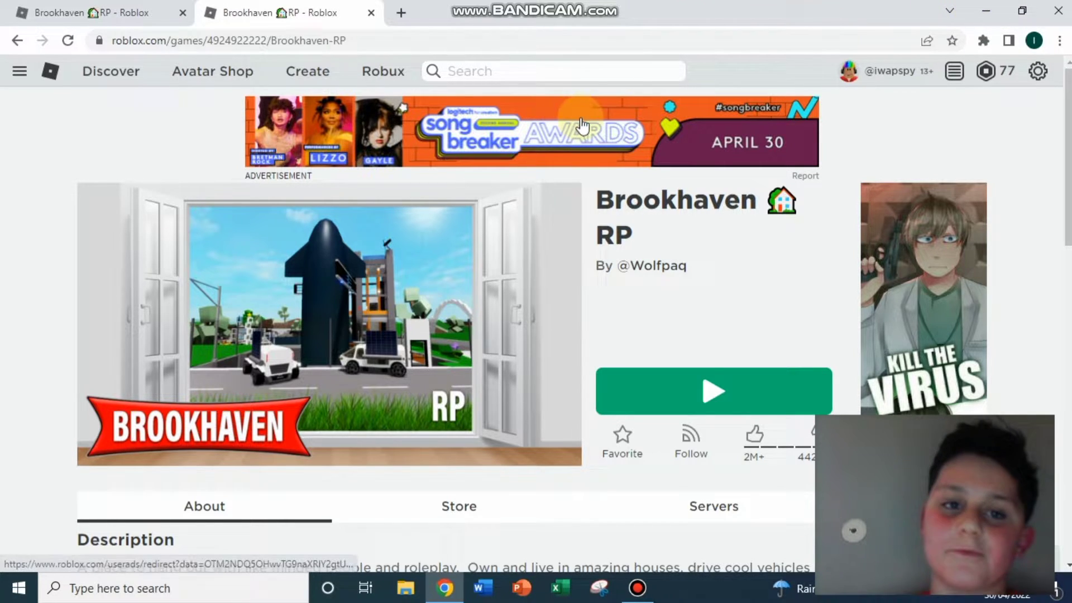
left_click(322, 73)
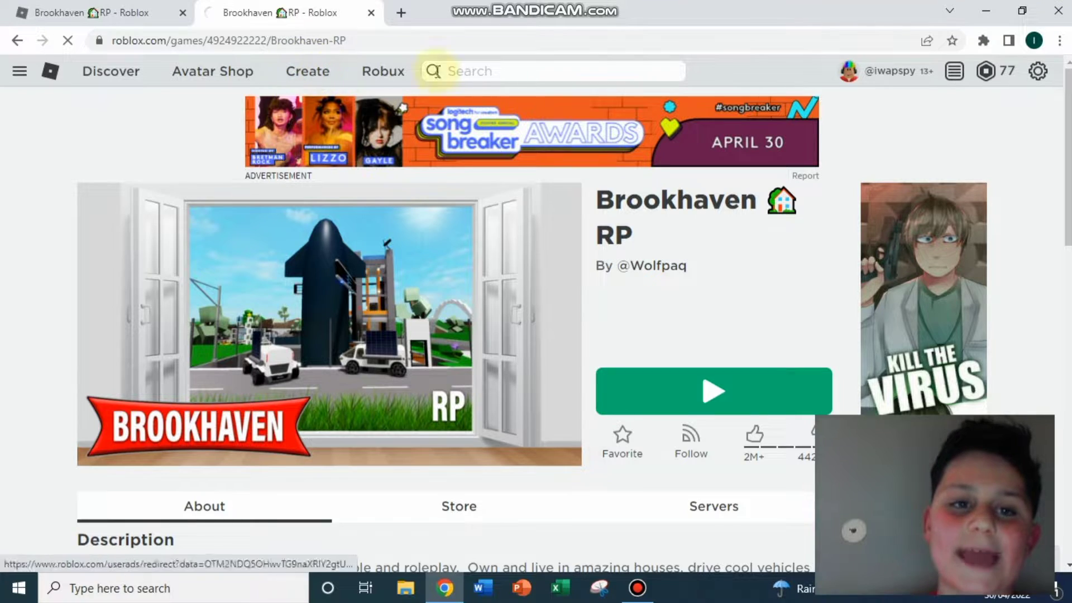
Step: Replace the Develop and Brookhaven tabs with one new tab loading roblox.com
left_click(401, 13)
left_click(371, 13)
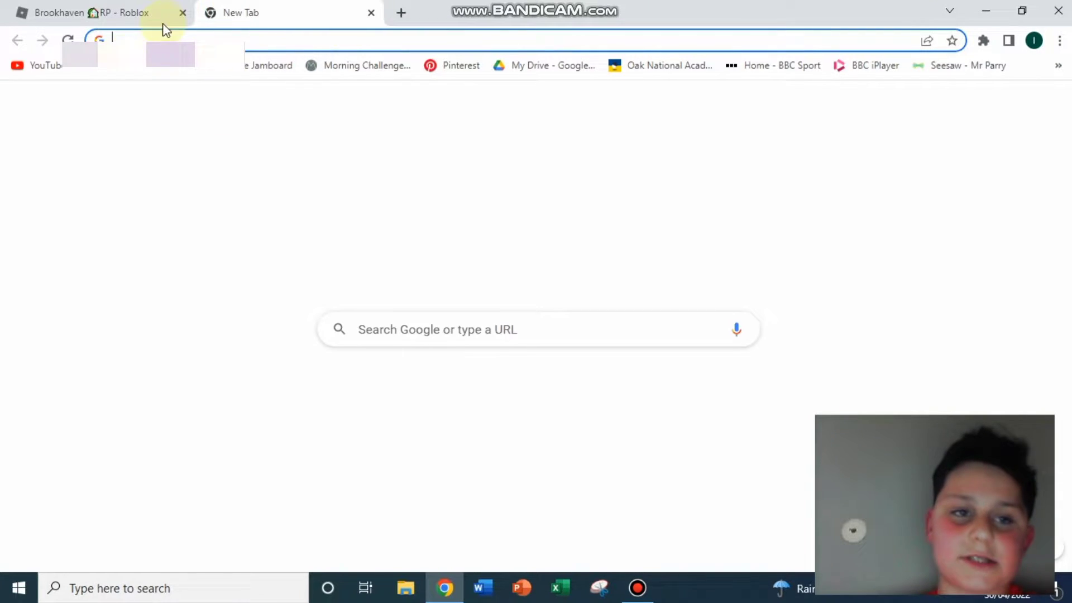
left_click(226, 38)
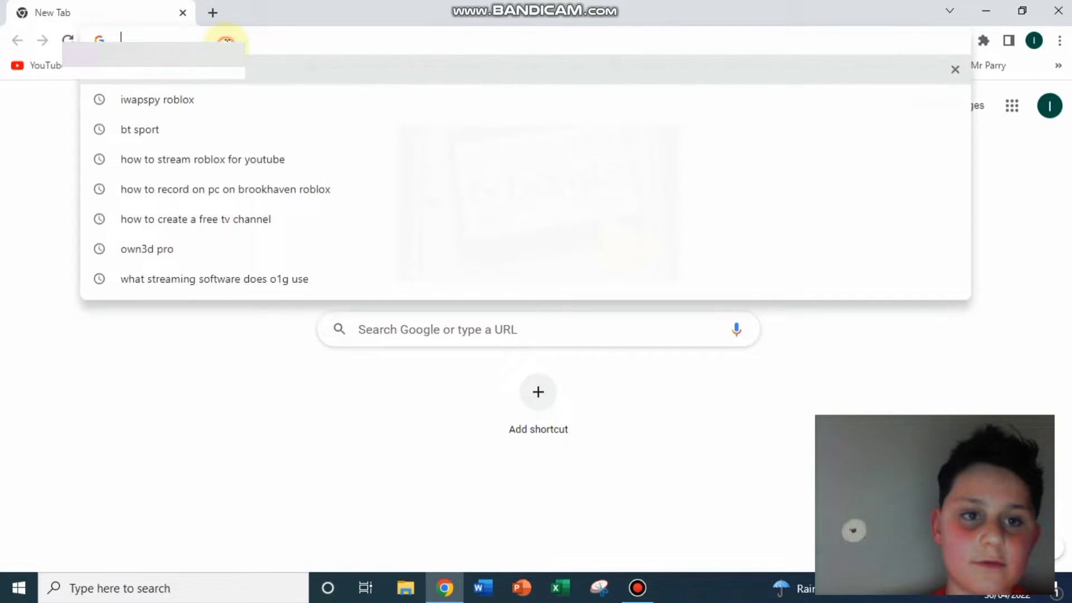
type("roblo")
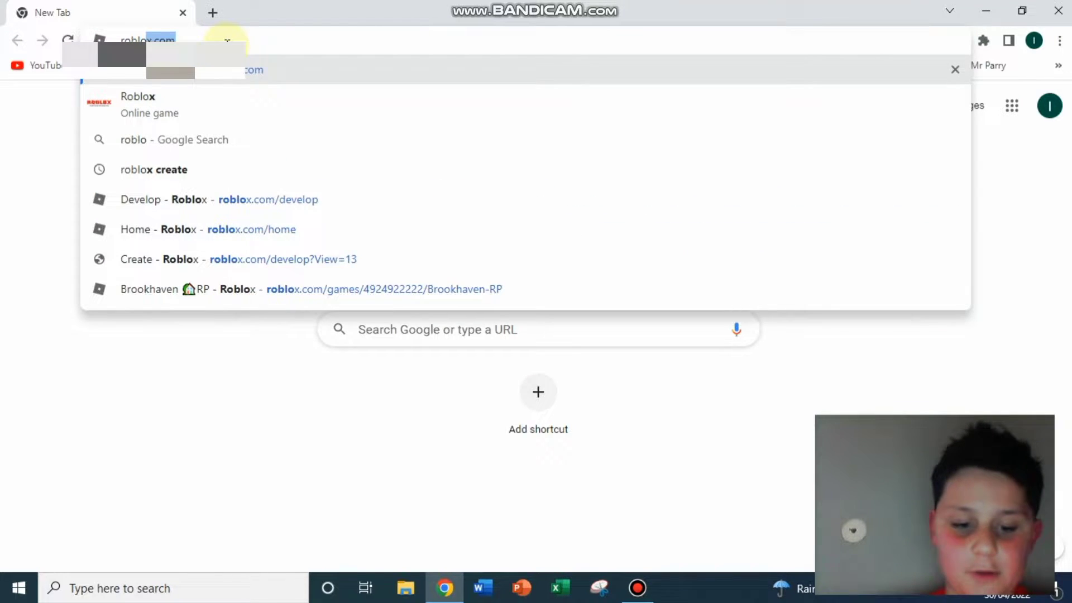
type("x.com")
key("Return")
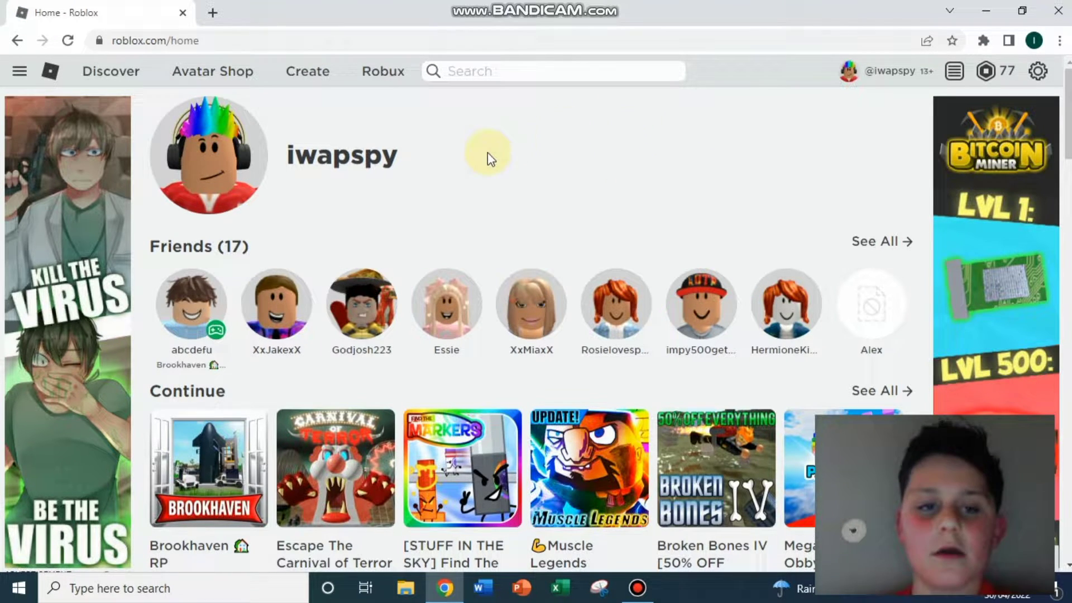
Step: Open the Create page to list the experiences under My Creations
left_click(329, 74)
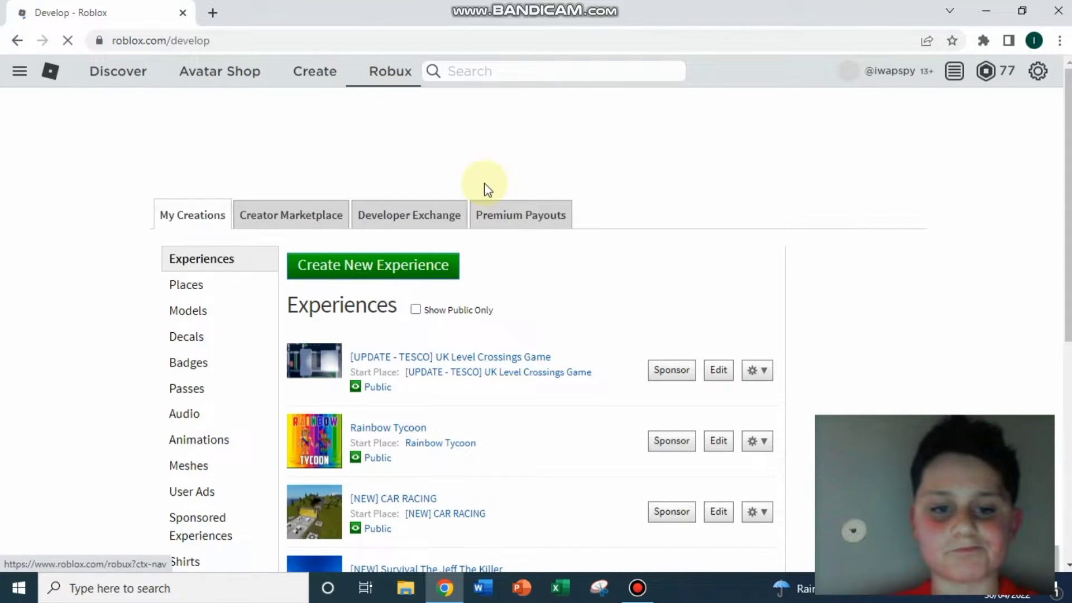
scroll(550, 371, "down", 2)
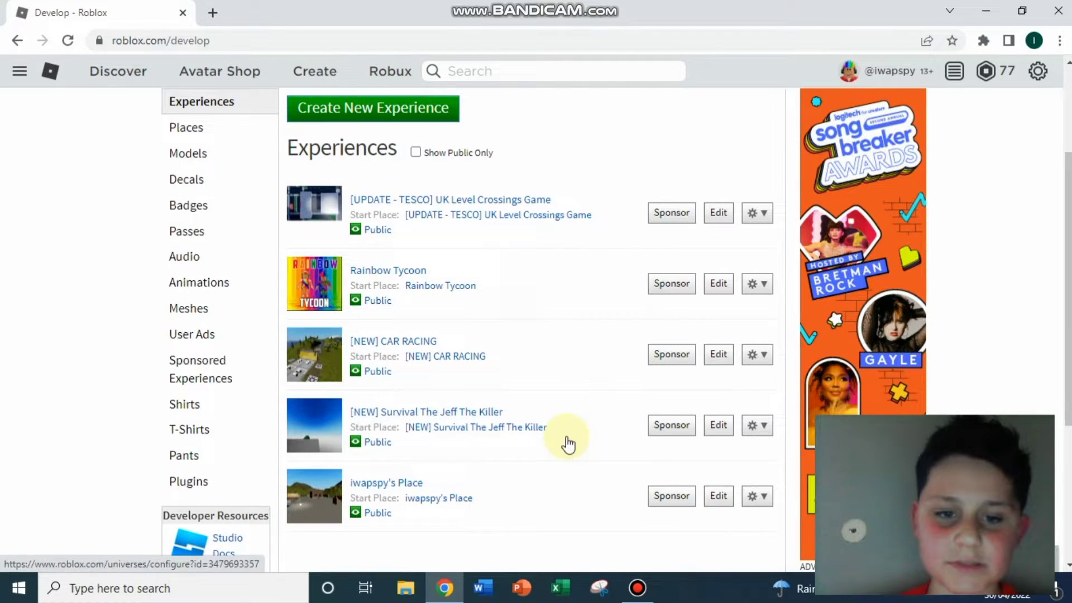
scroll(425, 438, "down", 2)
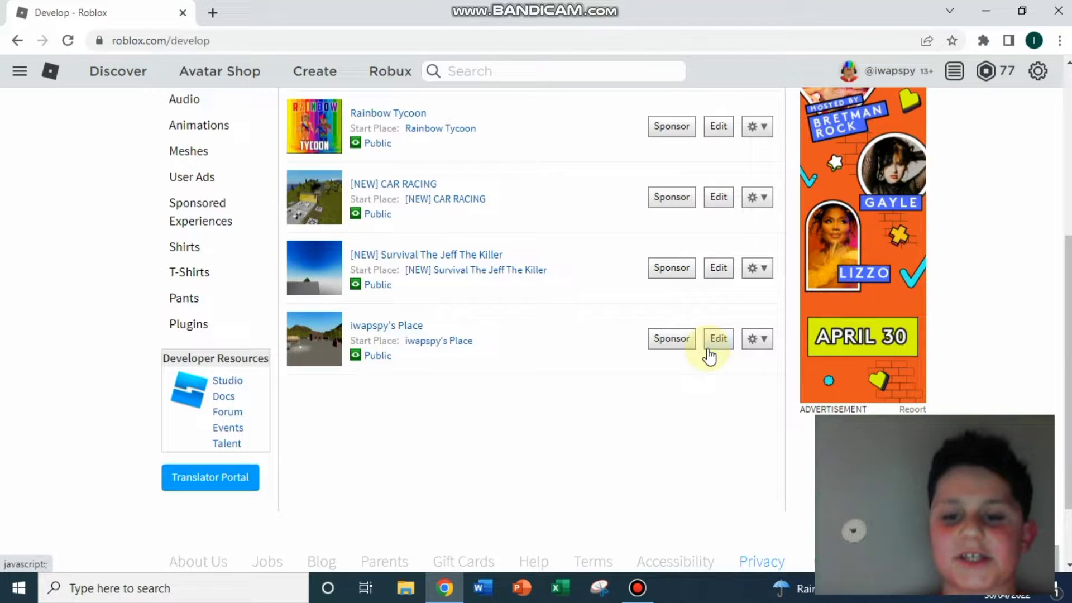
scroll(636, 369, "up", 3)
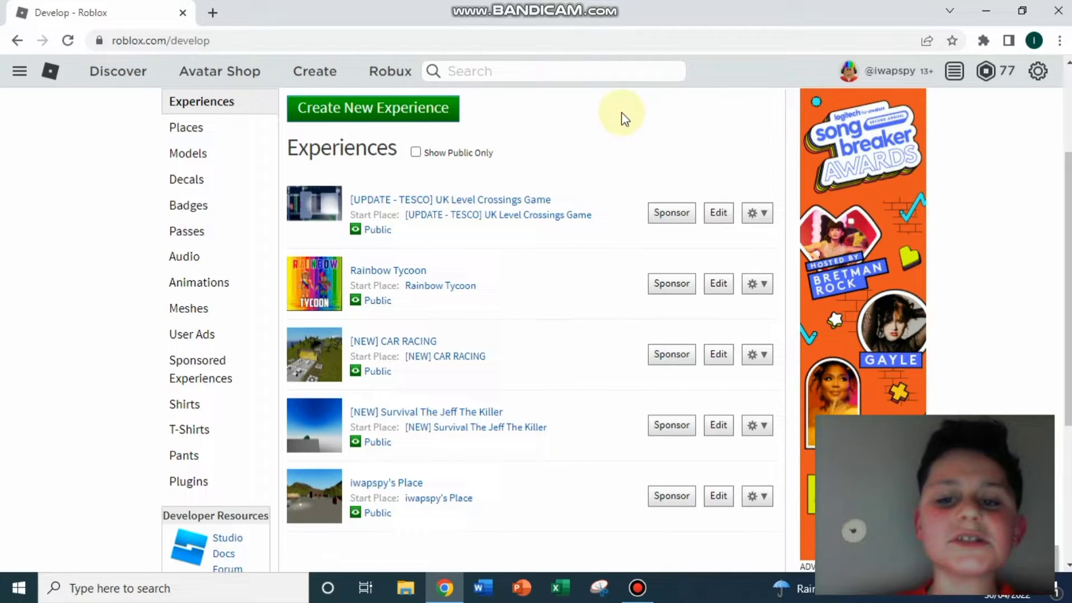
Step: Choose Edit on an experience to open it in Roblox Studio
left_click(368, 116)
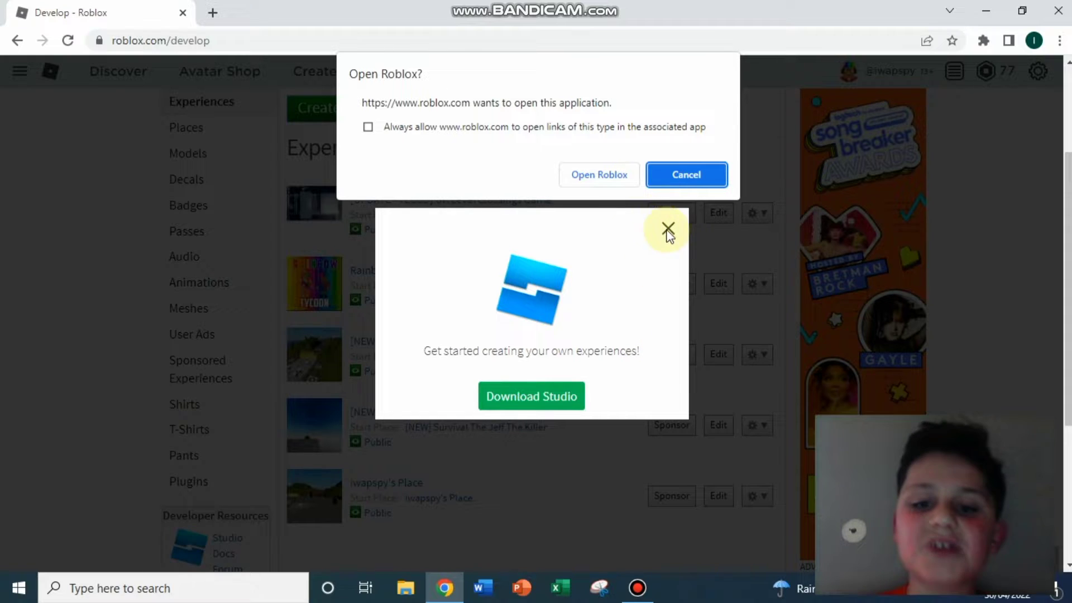
Step: Allow the browser to open Roblox so the Studio installer runs
left_click(620, 177)
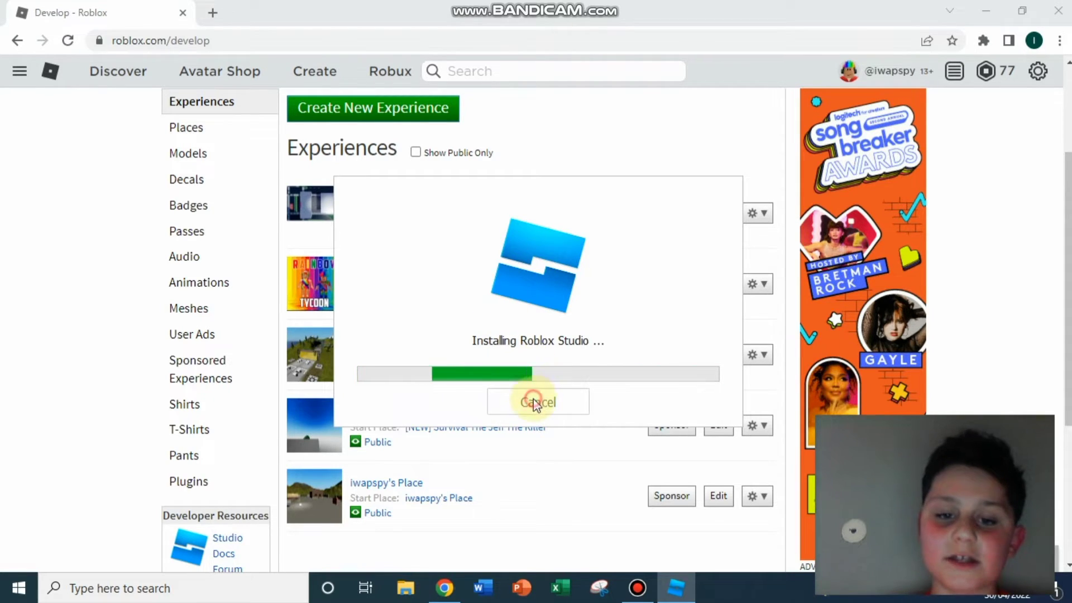
Step: Cancel the Roblox Studio installation and dismiss the first experience's options list
left_click(534, 403)
left_click(760, 220)
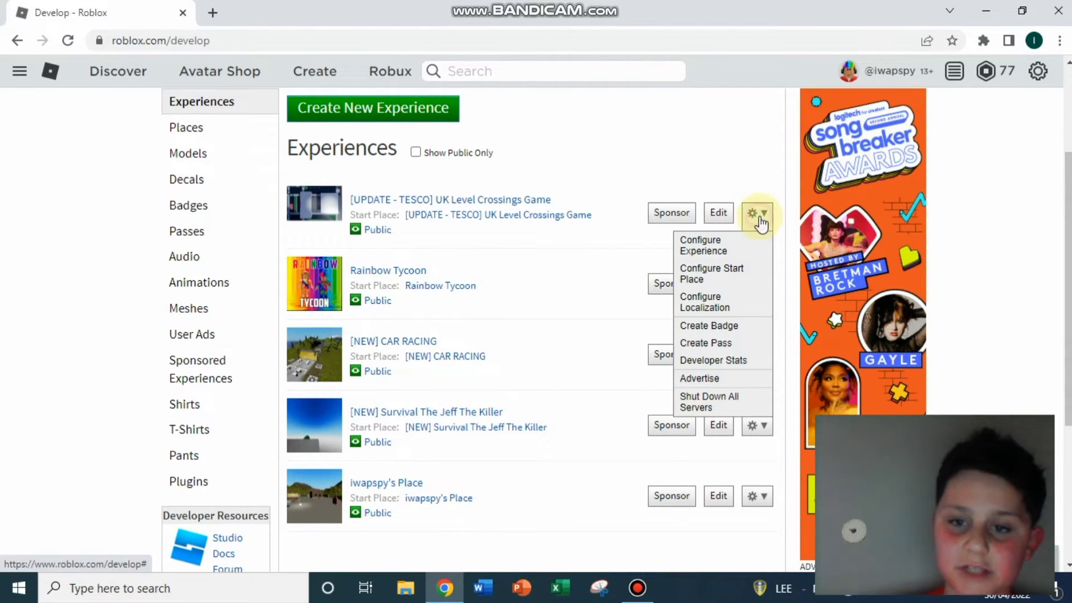
left_click(632, 150)
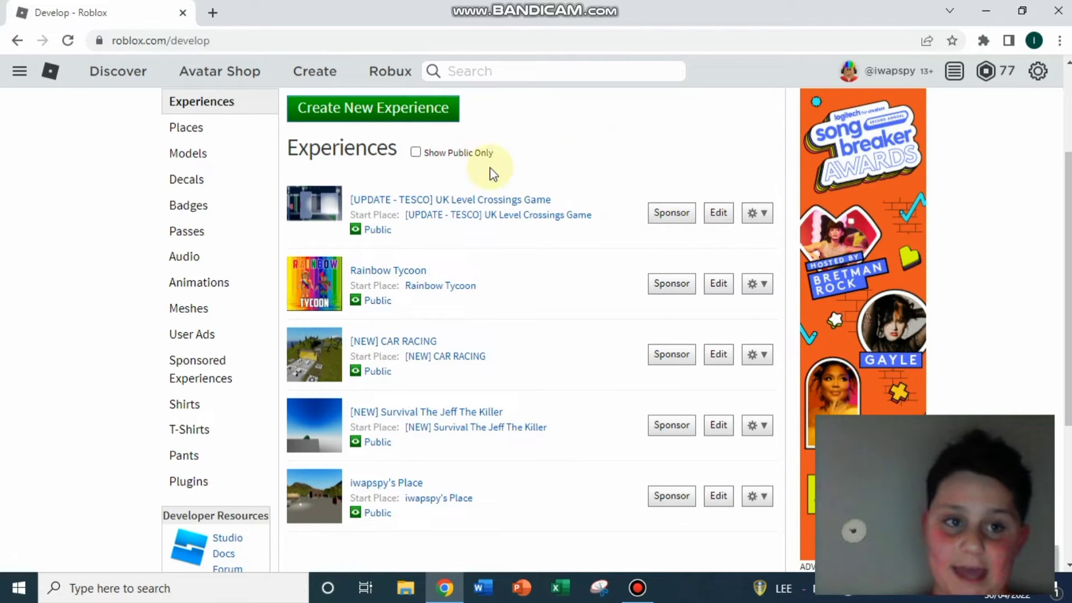
Step: Load roblox.com in a new tab, go to Create, and close the old Develop tab
left_click(216, 11)
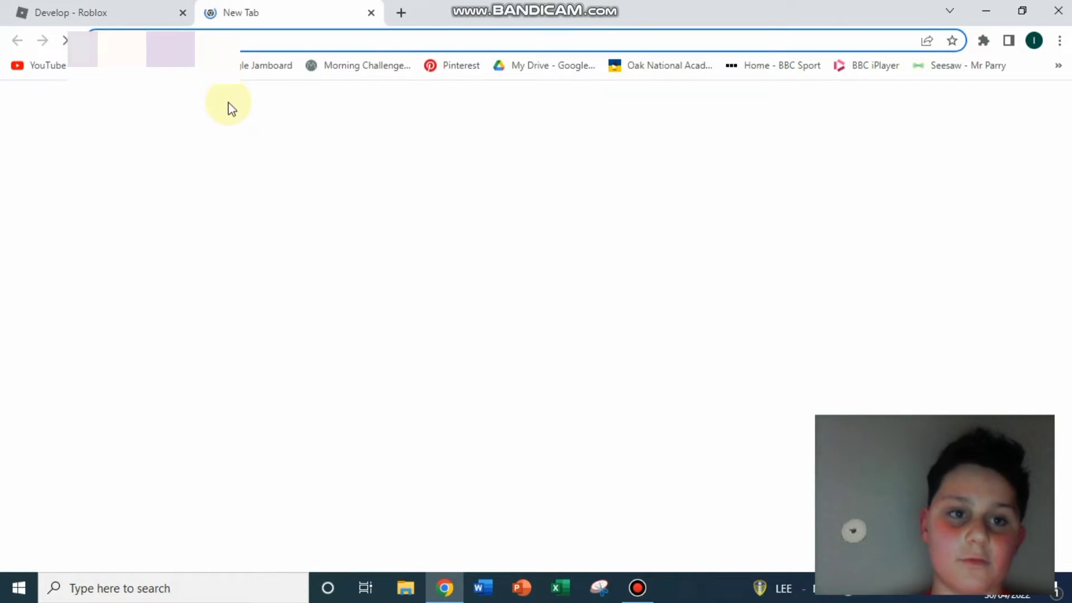
type("ri")
key("BackSpace")
key("BackSpace")
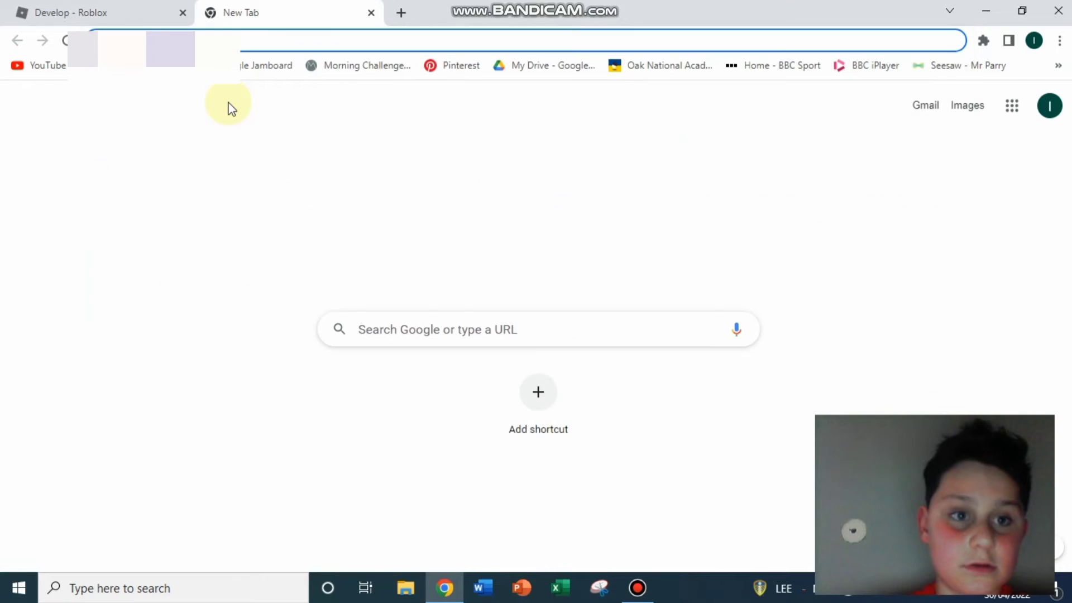
type("roblox.com")
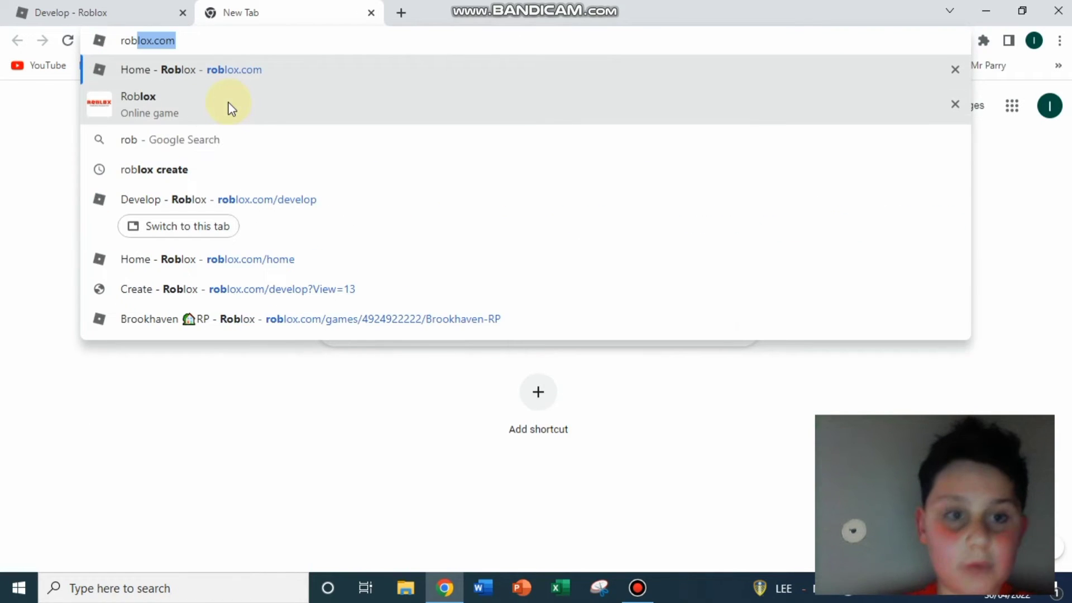
key("Return")
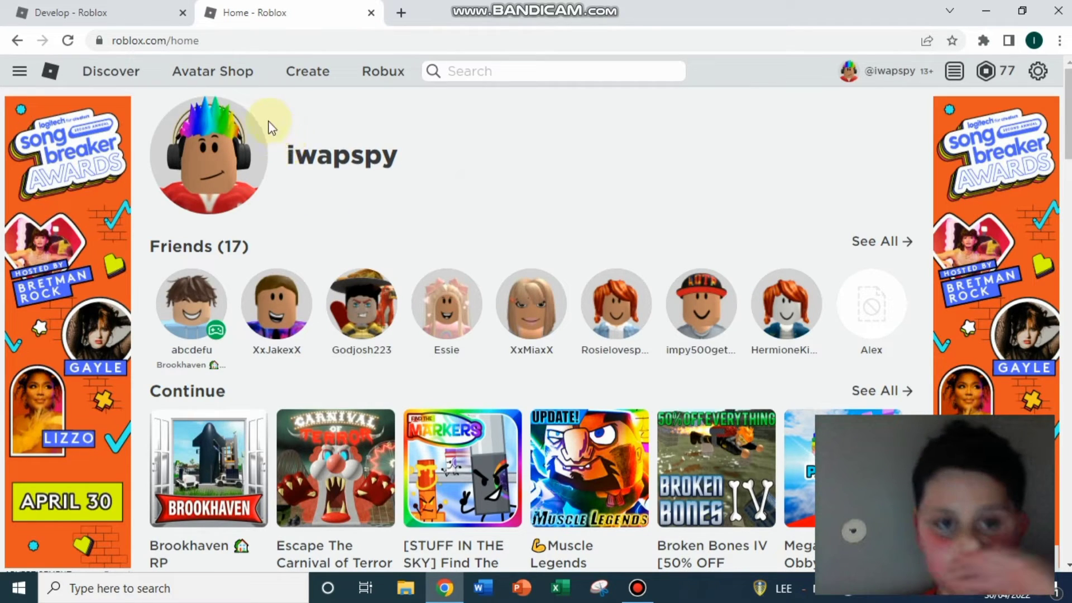
left_click(308, 71)
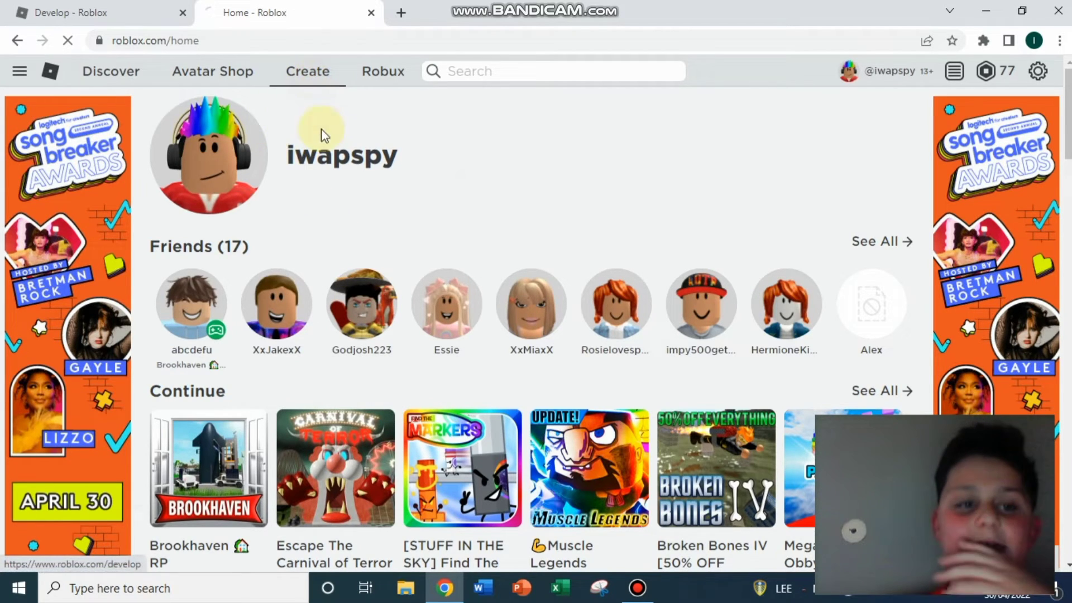
left_click(182, 13)
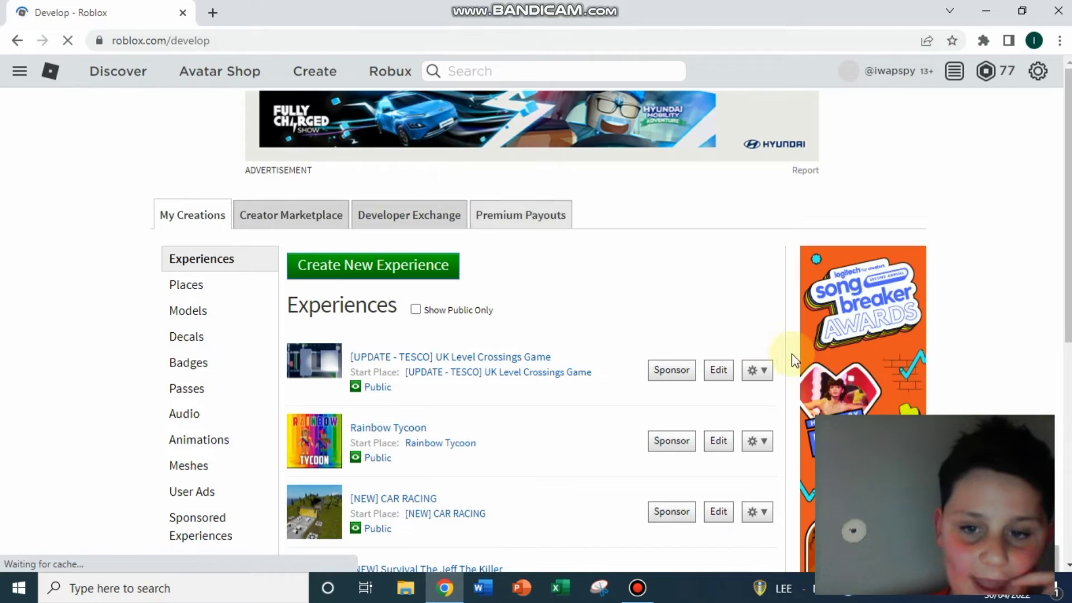
scroll(599, 305, "down", 2)
scroll(605, 241, "up", 2)
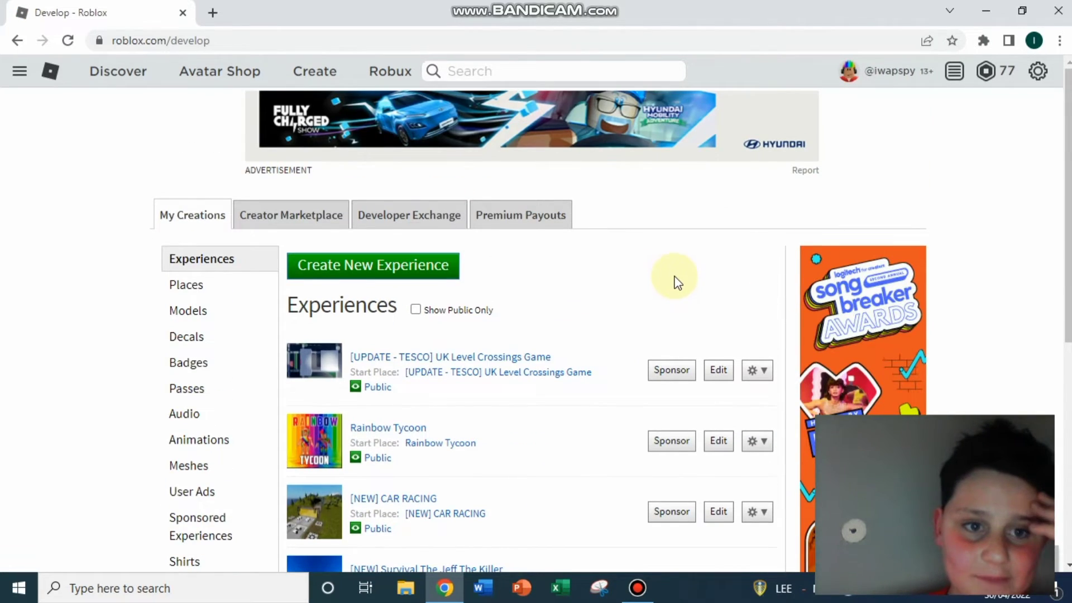
scroll(677, 282, "down", 1)
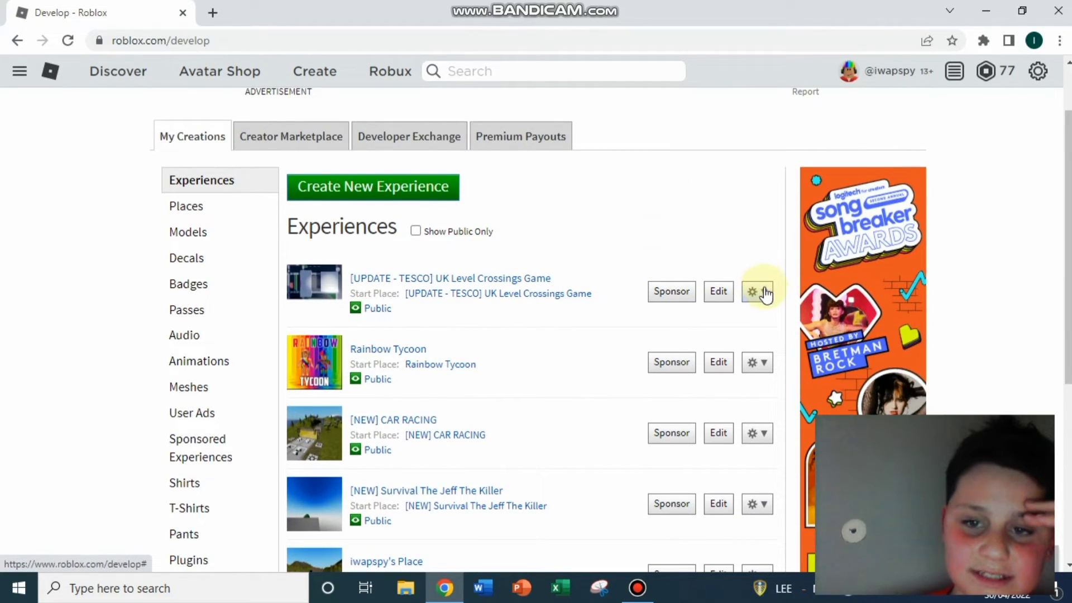
Step: Open Configure Experience for the [UPDATE - TESCO] UK Level Crossings Game
left_click(758, 293)
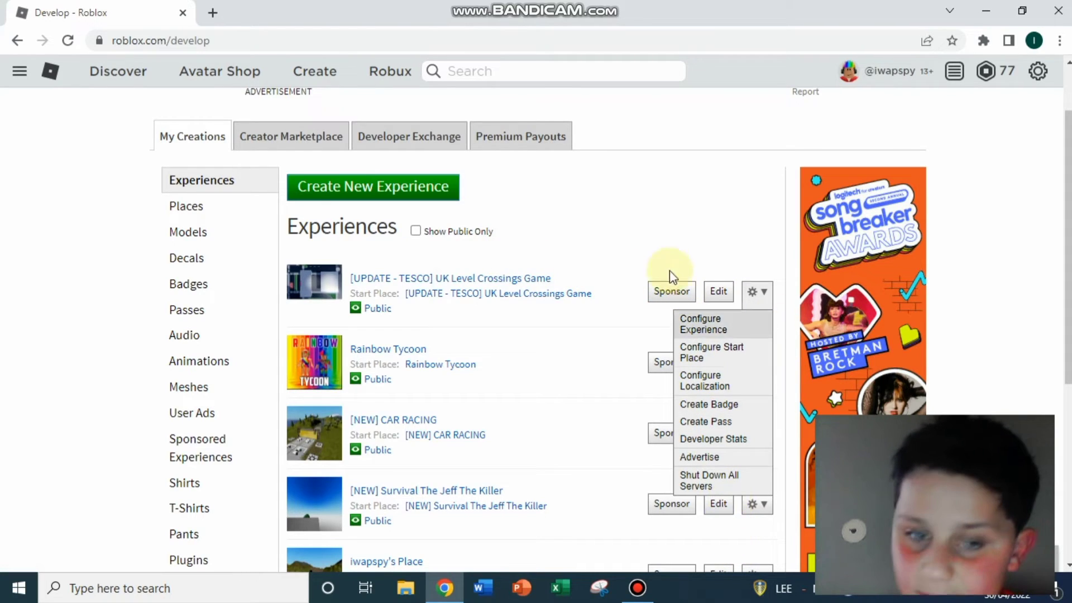
left_click(649, 199)
left_click(373, 310)
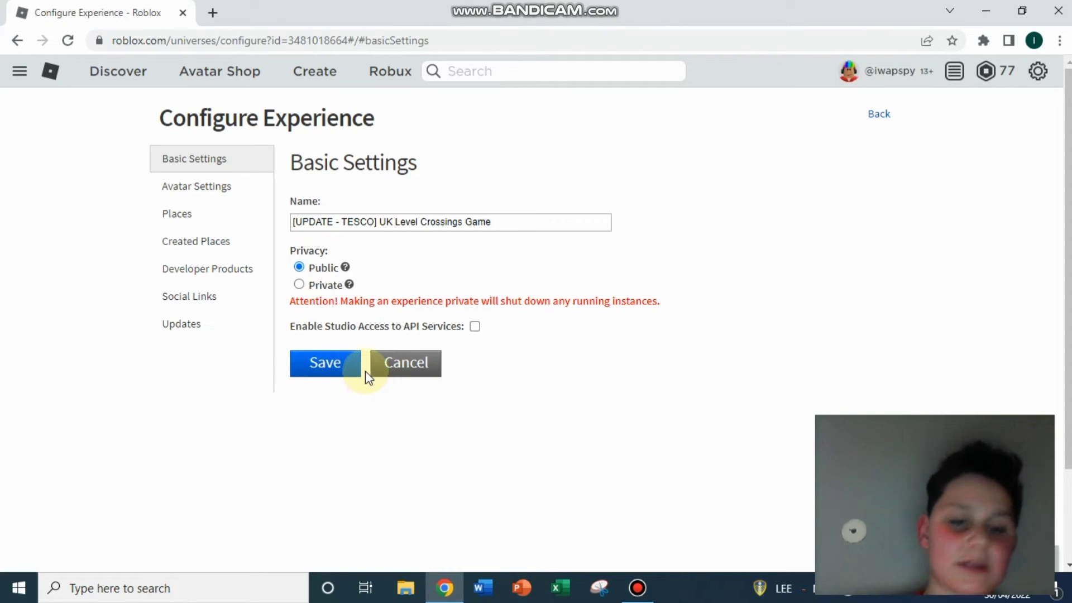
Step: Save the Basic Settings with Privacy left on Public, then return to the game page
left_click(345, 366)
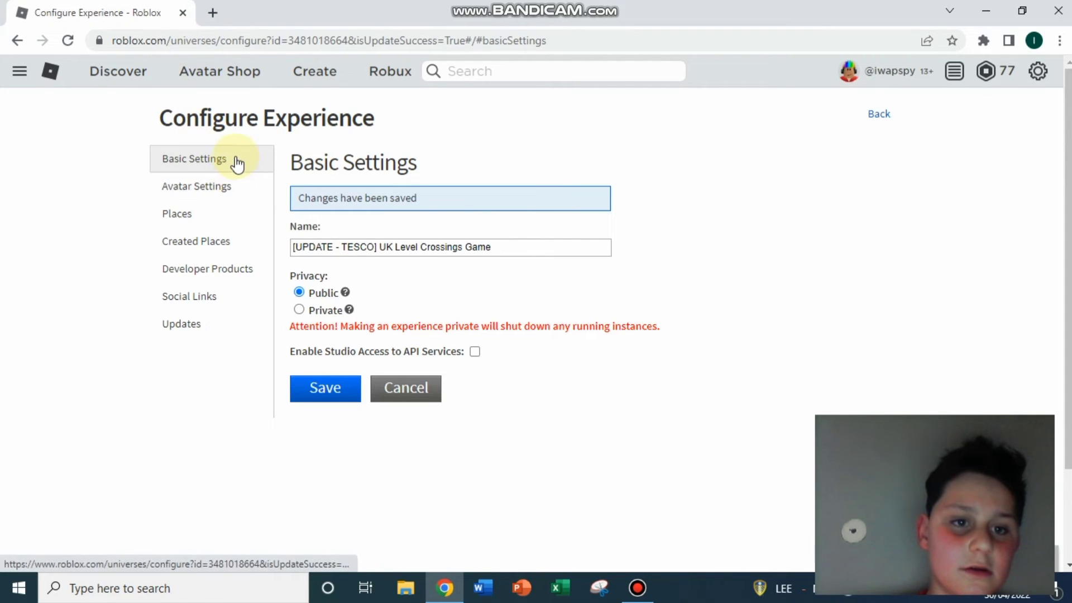
left_click(878, 114)
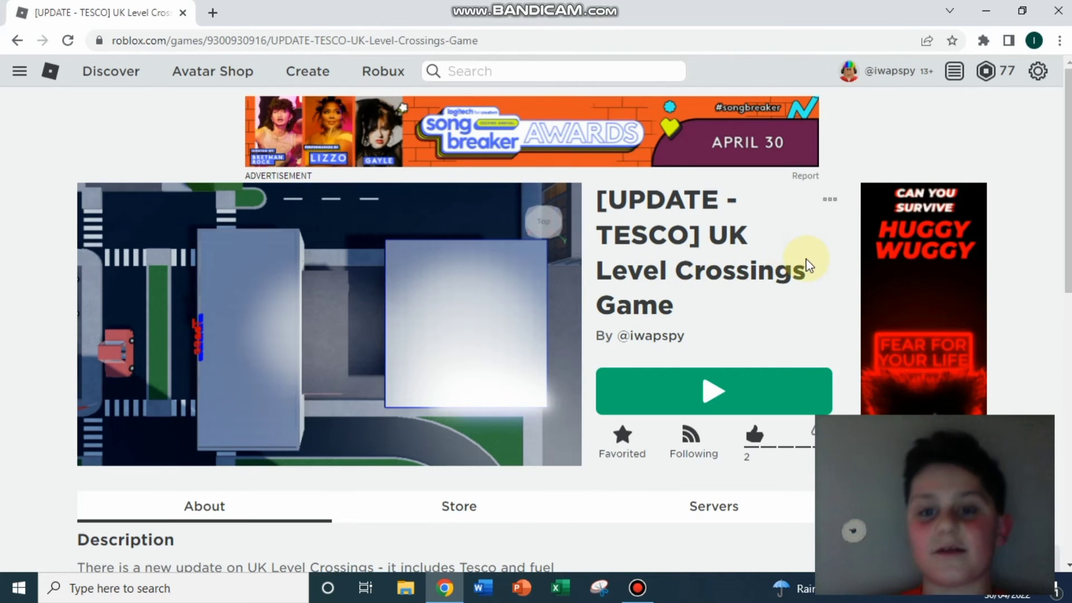
left_click(829, 205)
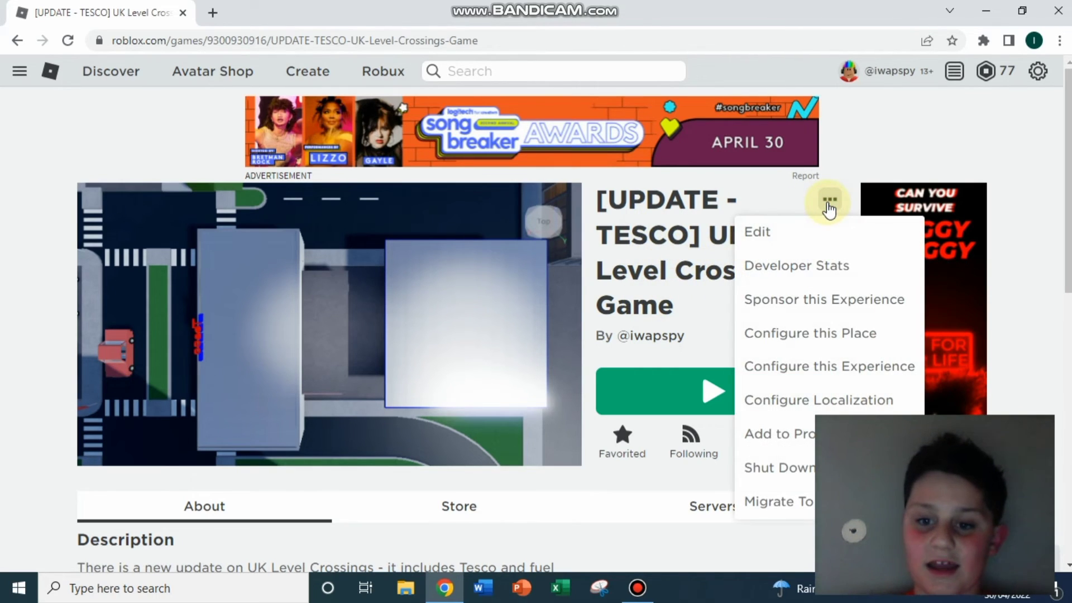
left_click(828, 206)
left_click(828, 206)
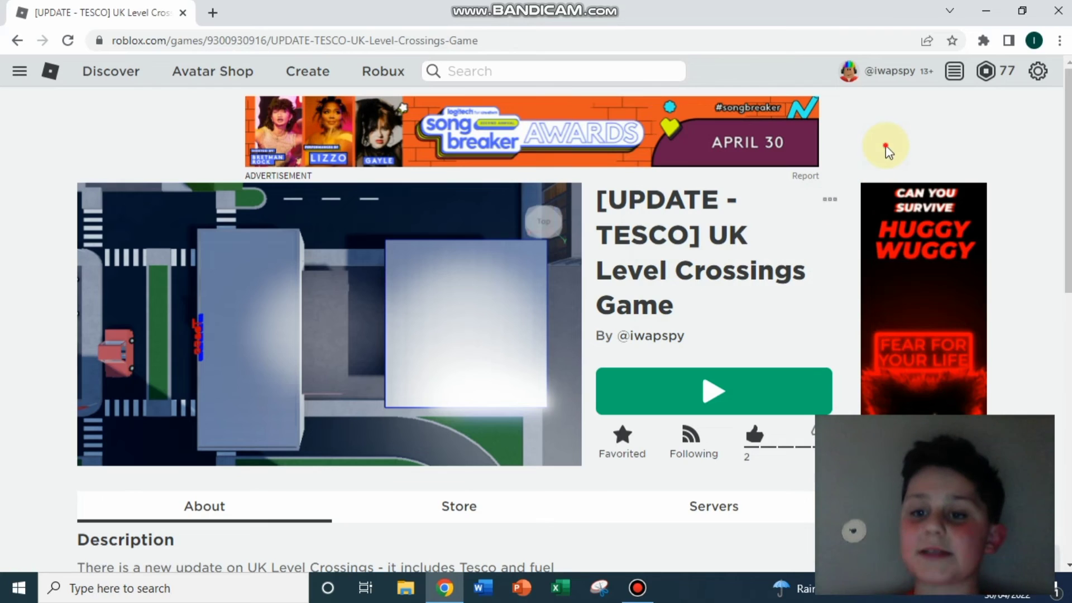